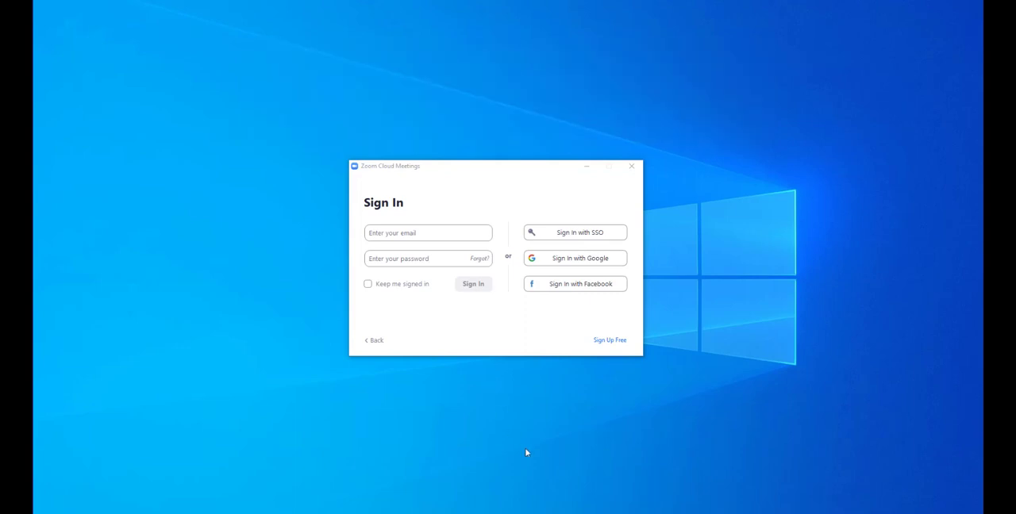
Step: Sign in with SSO using the company domain hamilton and allow the browser to open Zoom Meetings
left_click(499, 336)
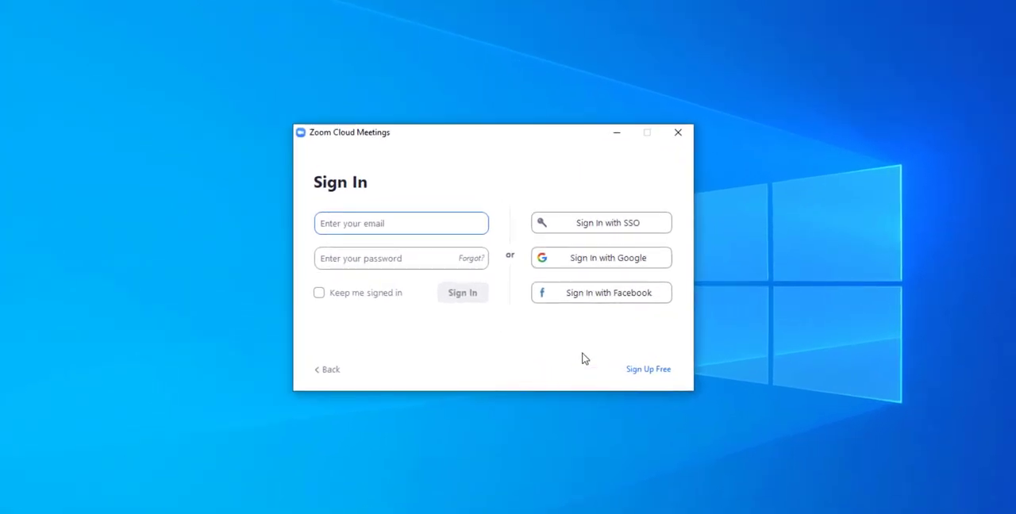
left_click(615, 226)
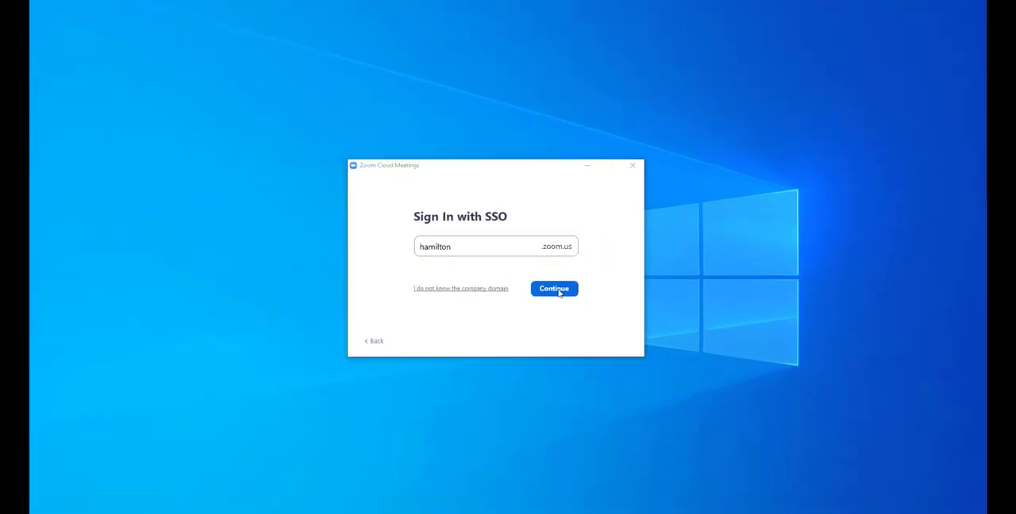
left_click(572, 300)
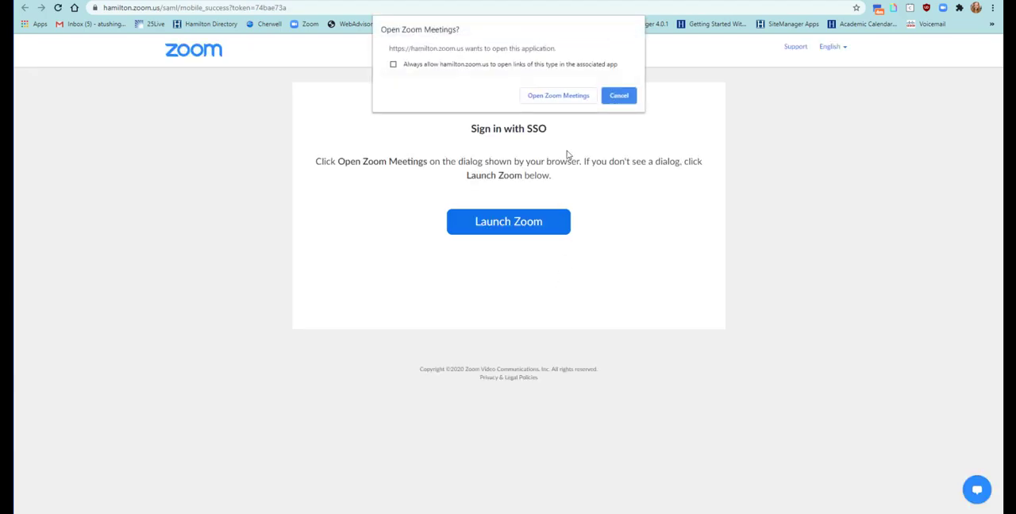
left_click(561, 101)
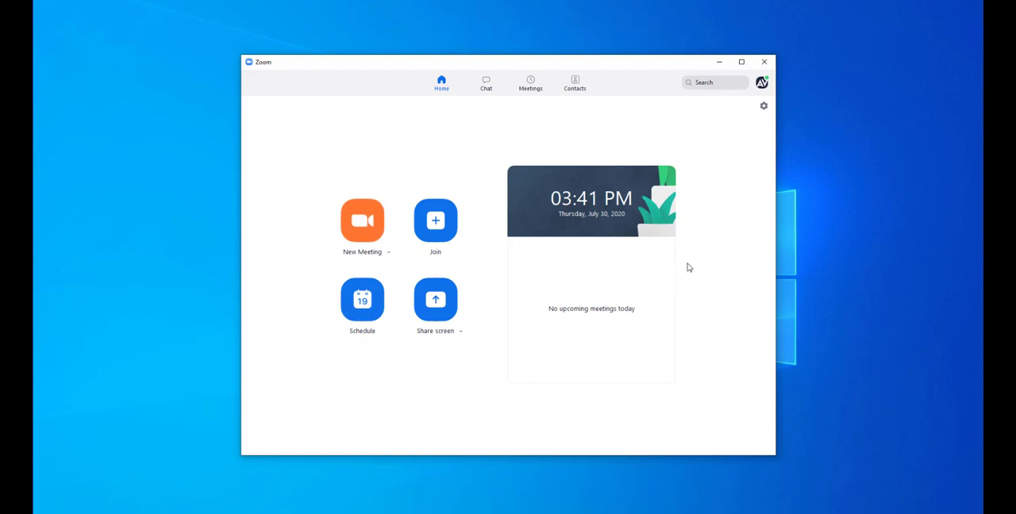
Step: Switch to the chat area and maximize the window
mouse_move(671, 238)
left_click(488, 84)
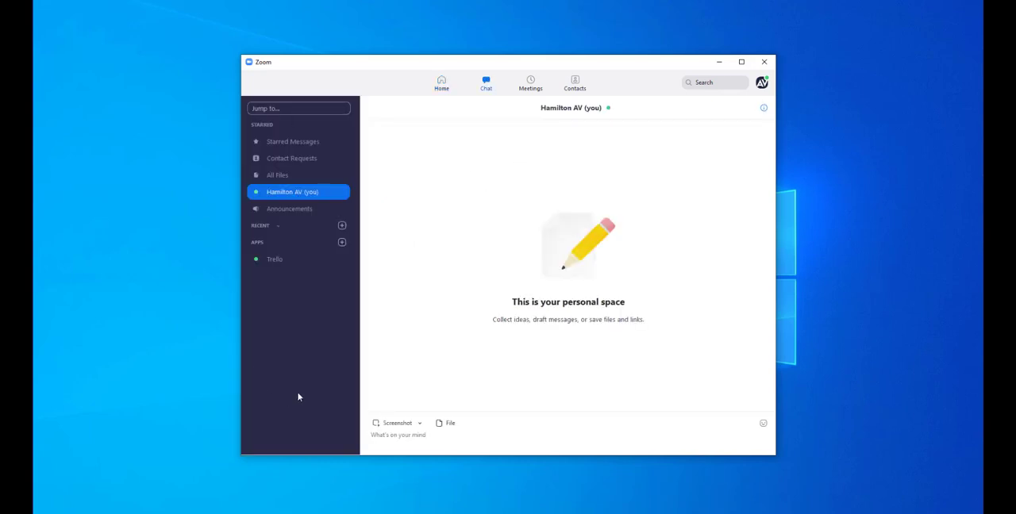
left_click(742, 61)
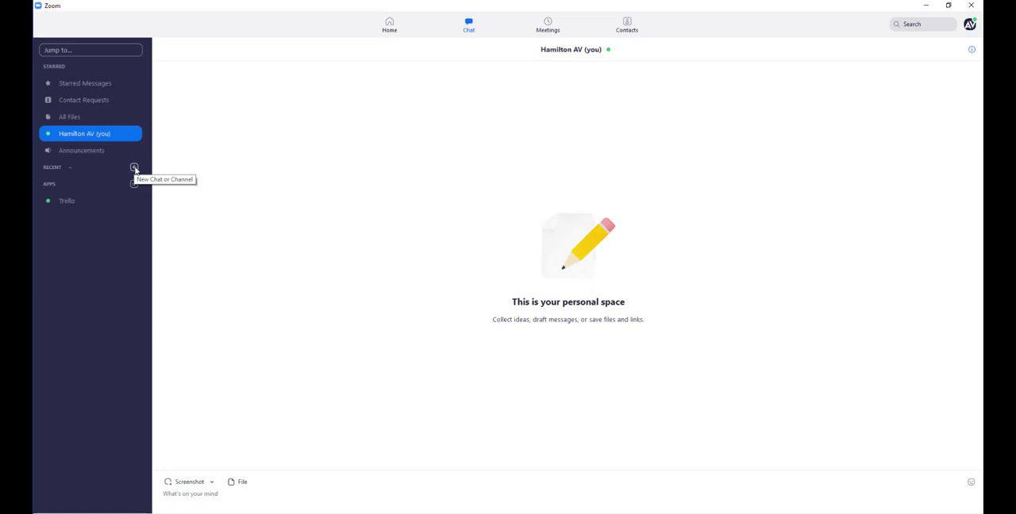
Step: Start creating a channel named "Sample Channel" with the channel type Private
left_click(134, 169)
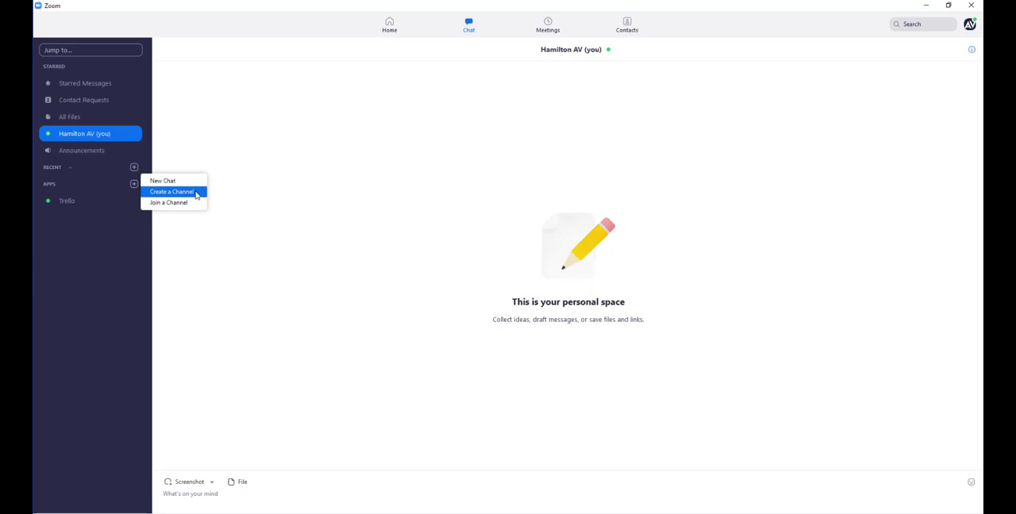
left_click(196, 194)
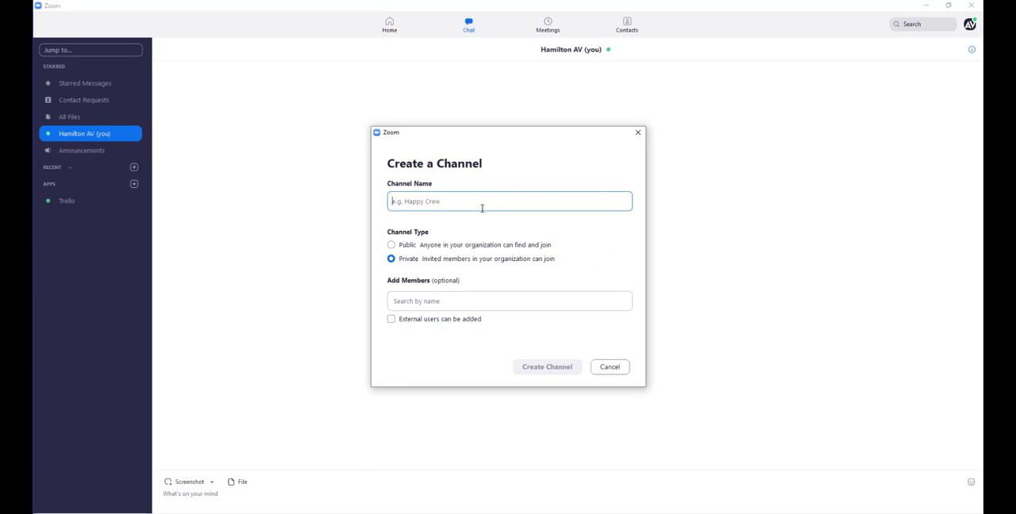
type("Sample ")
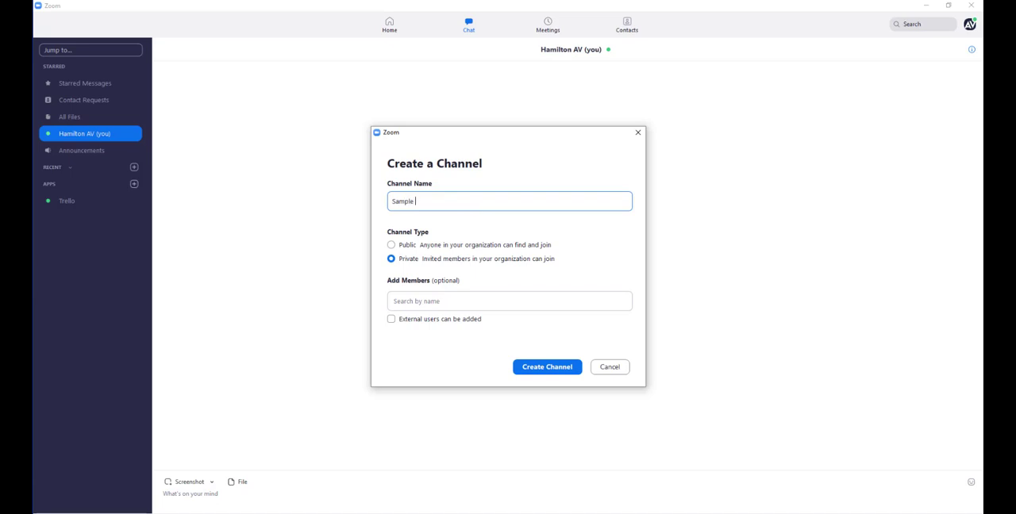
type("Channel")
left_click(391, 247)
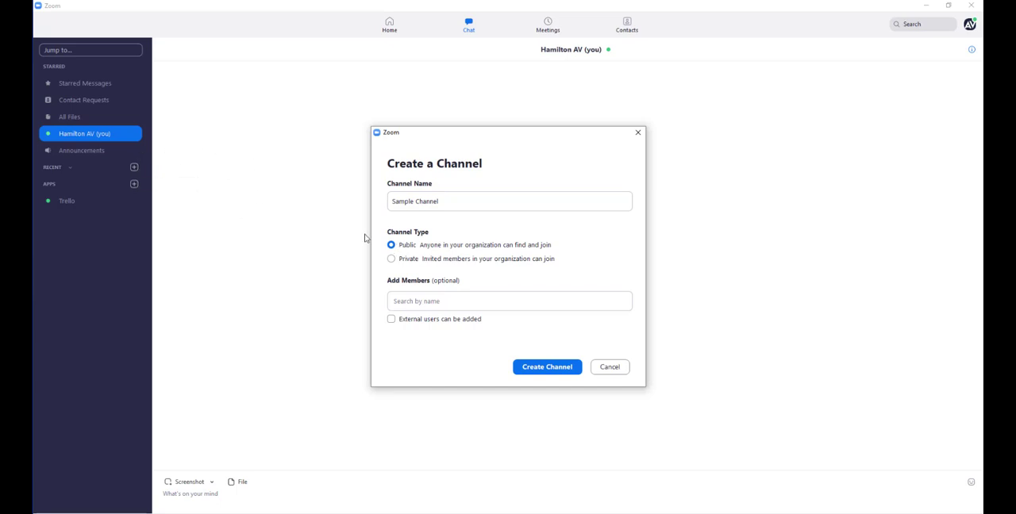
left_click(458, 200)
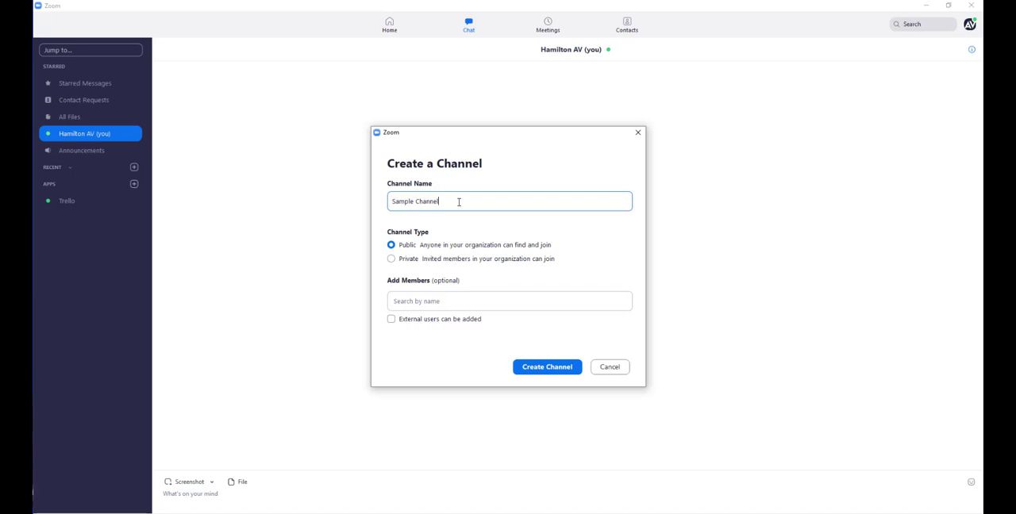
left_click(391, 260)
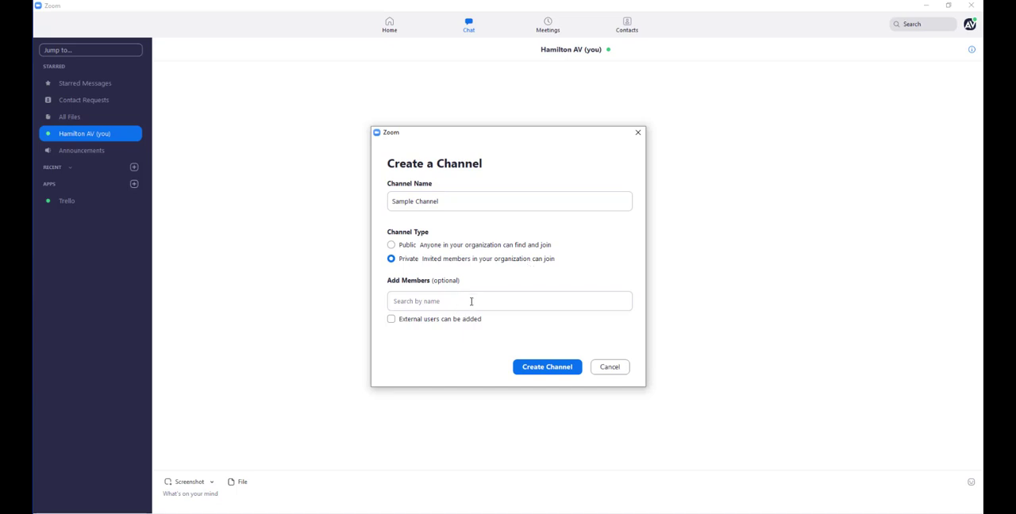
Step: Browse the contacts offered for the new channel and add one member by searching for the person's first name
left_click(470, 302)
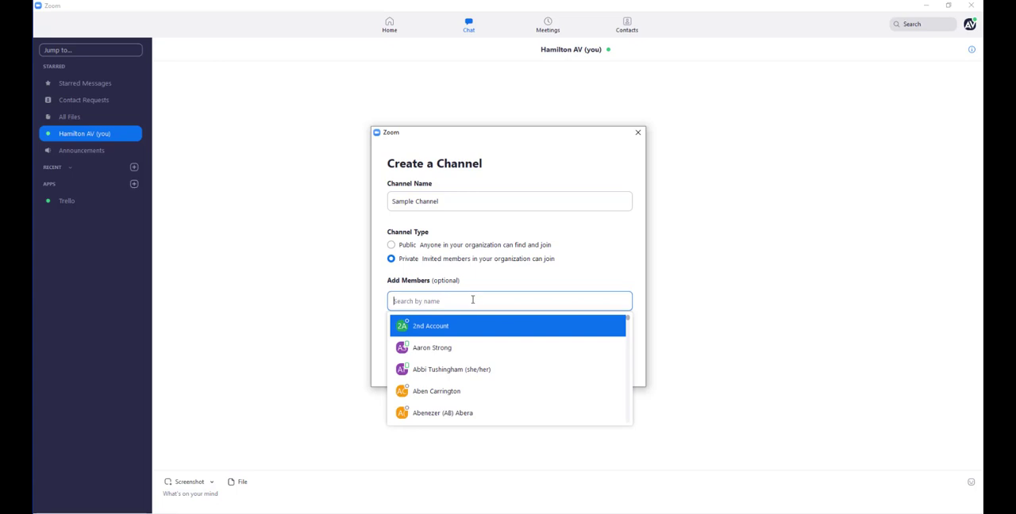
scroll(552, 357, "down", 3)
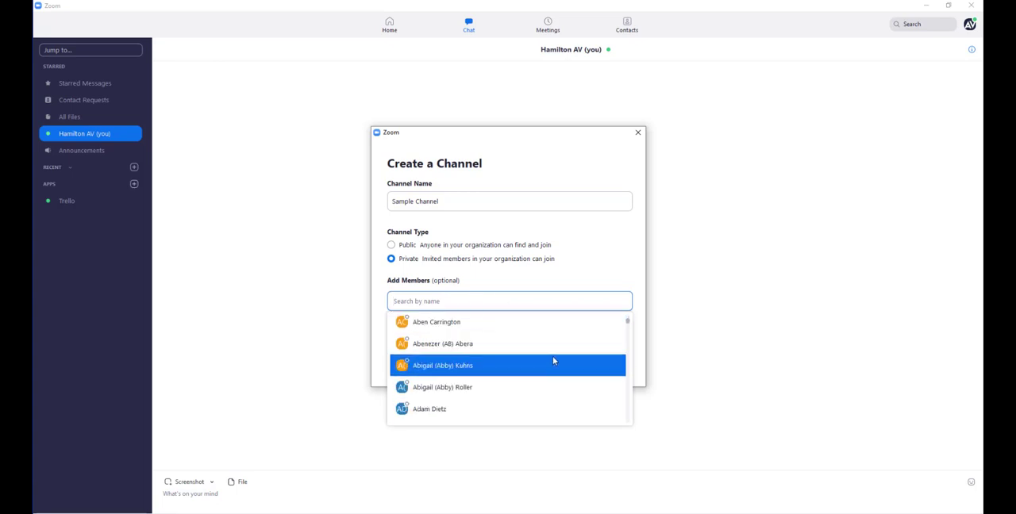
scroll(554, 359, "down", 5)
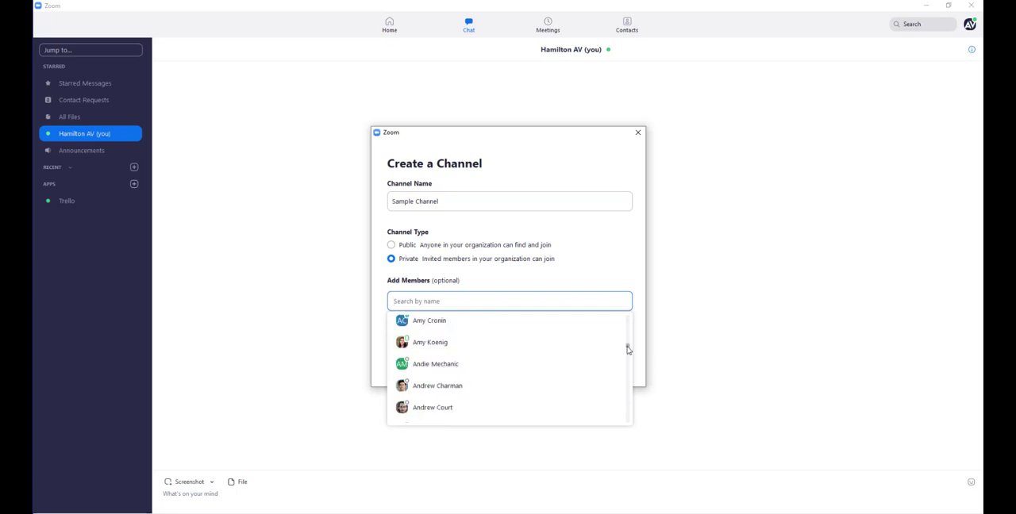
left_click_drag(628, 347, 630, 320)
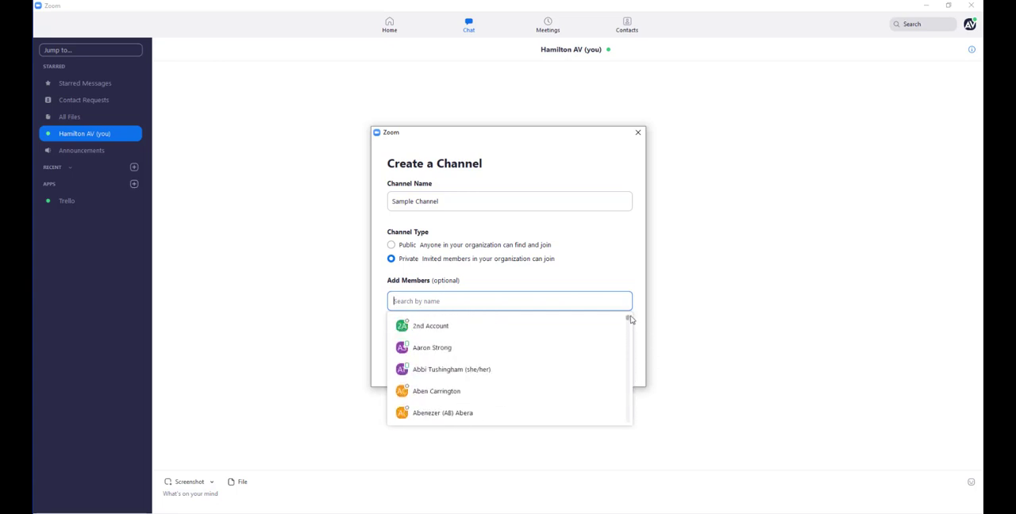
left_click(601, 262)
left_click(492, 303)
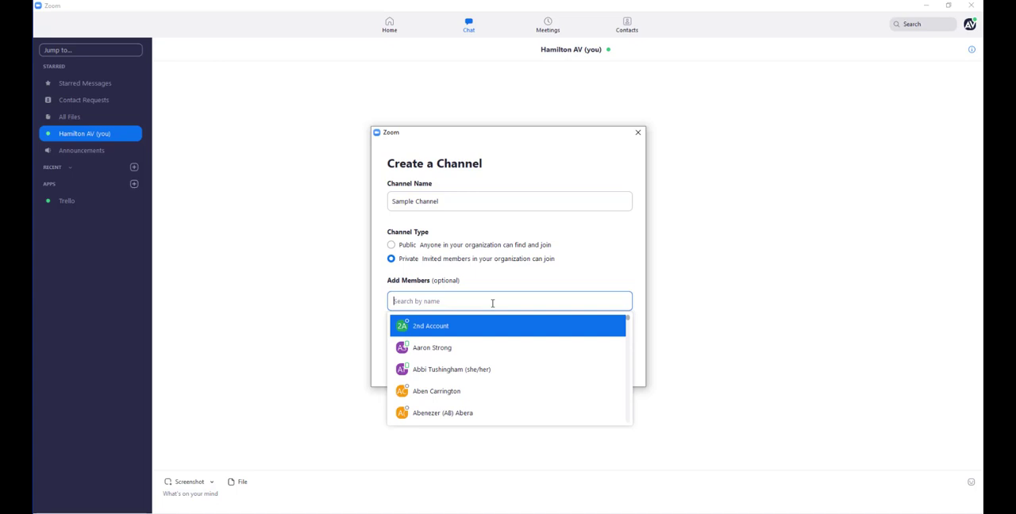
type("Forr")
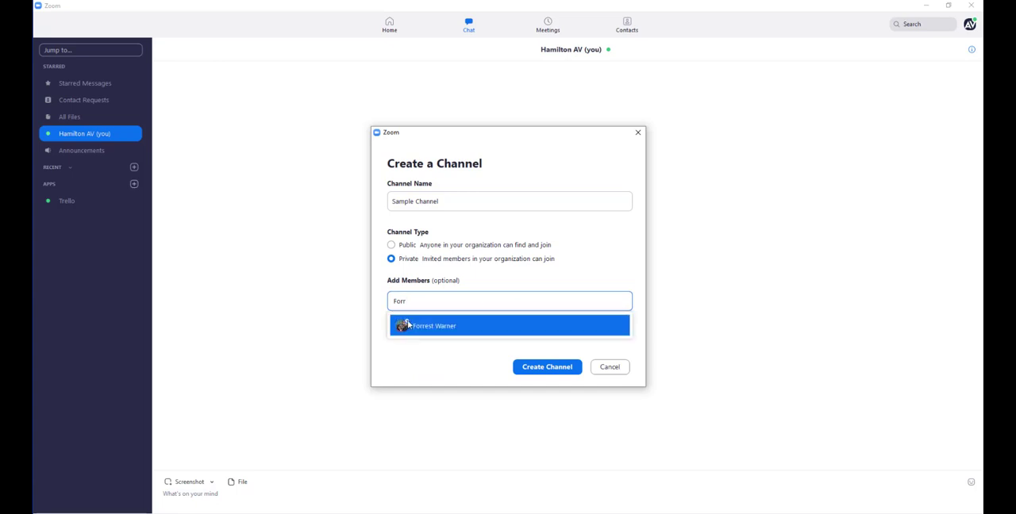
left_click(438, 329)
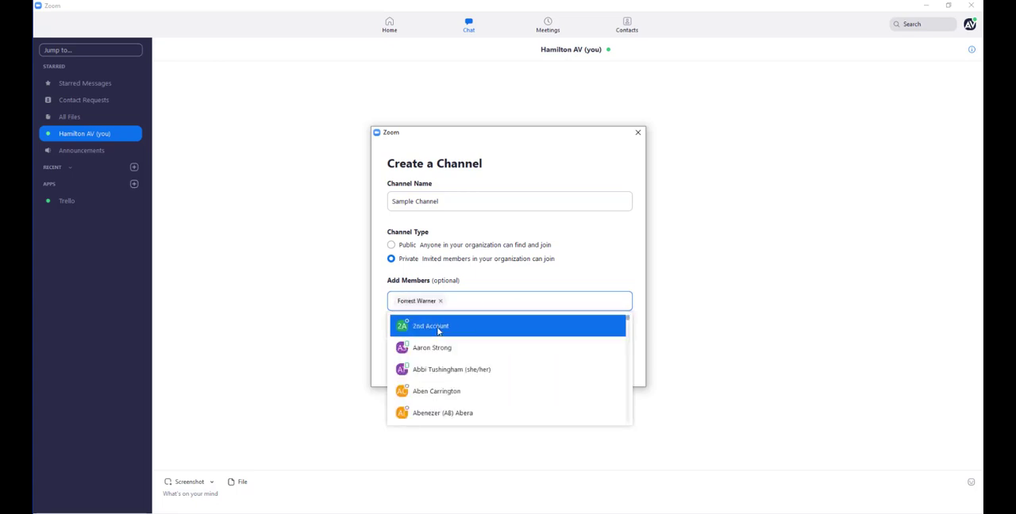
left_click(606, 268)
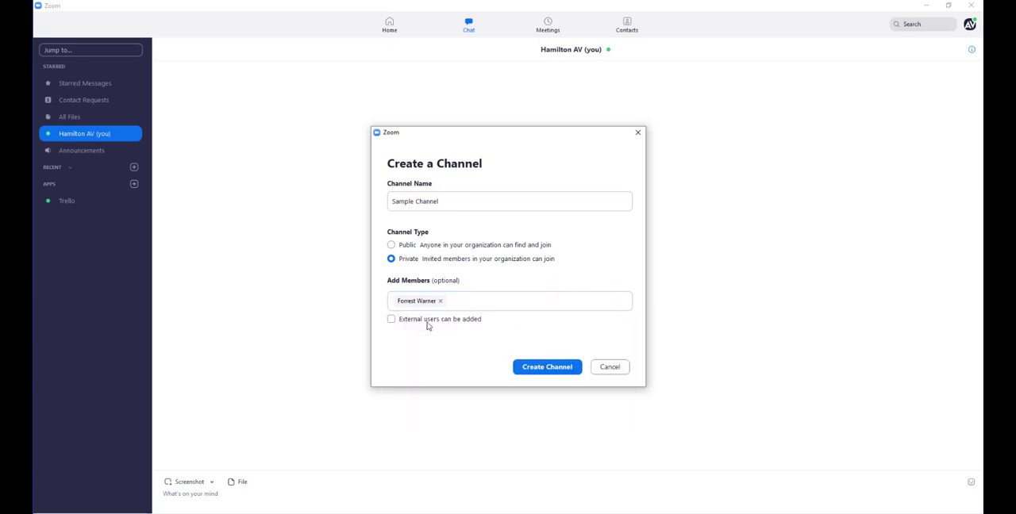
Step: Allow external users to be added and create the channel
left_click(390, 321)
left_click(546, 368)
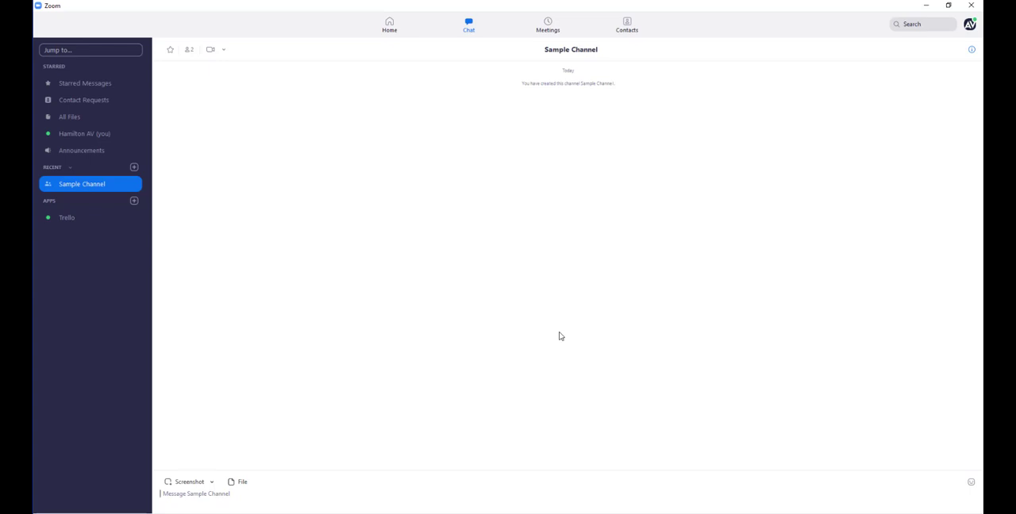
left_click(235, 501)
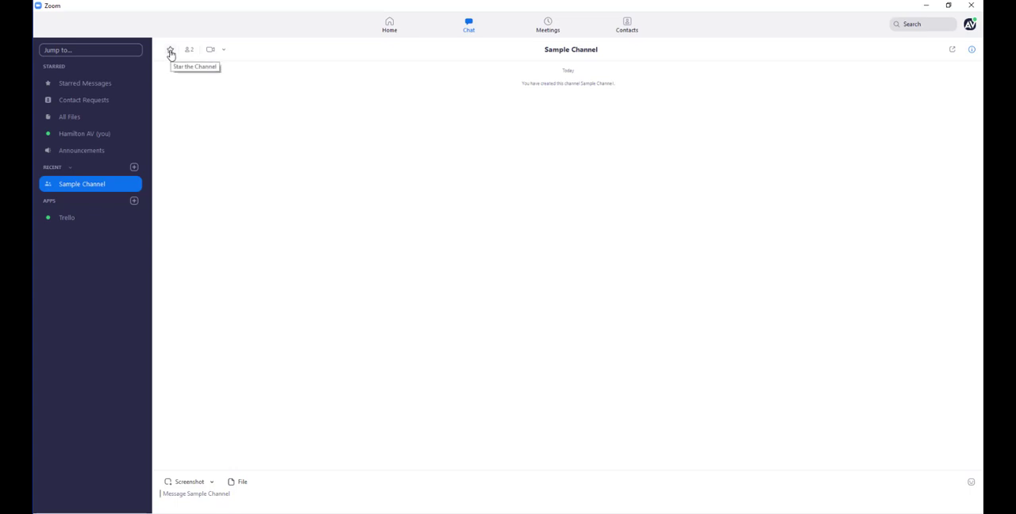
Step: Star Sample Channel and display its details with the member list
left_click(170, 51)
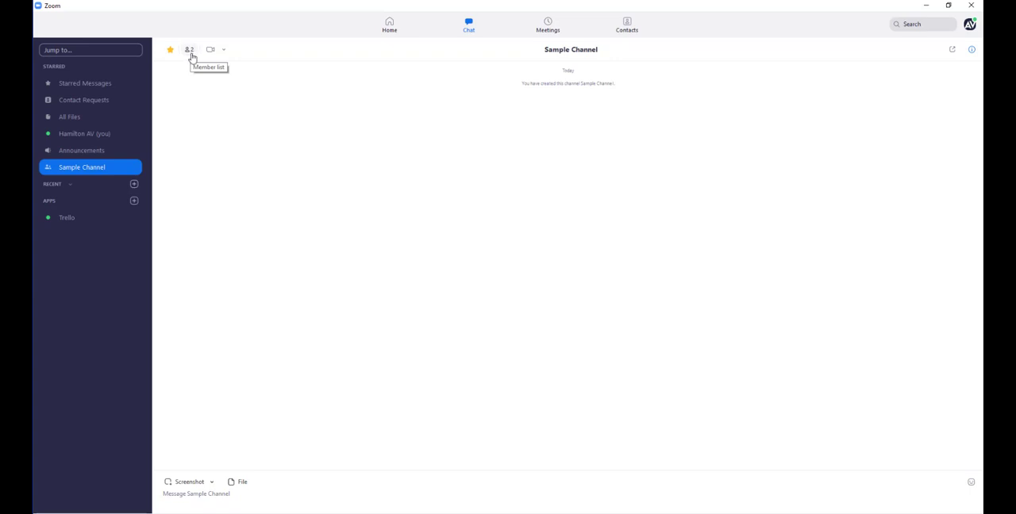
left_click(190, 52)
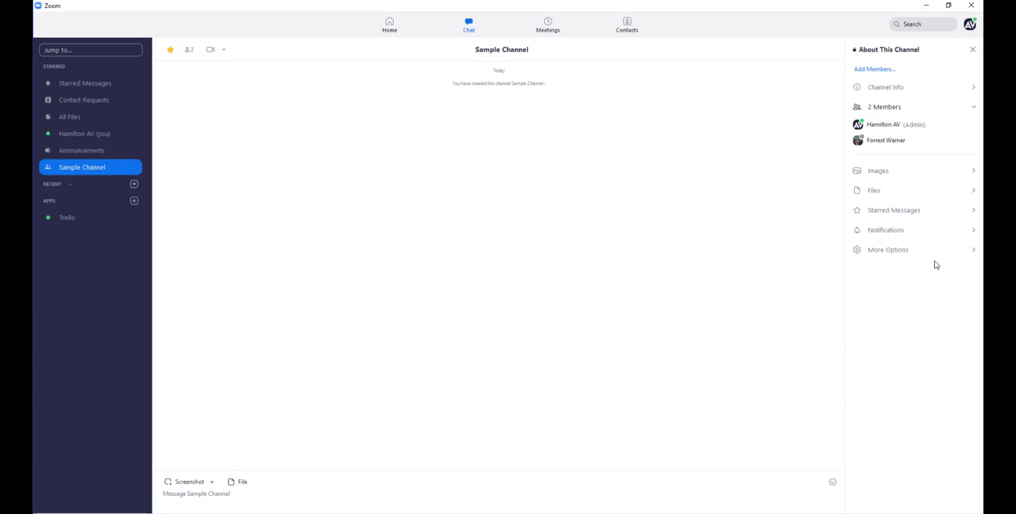
left_click(972, 50)
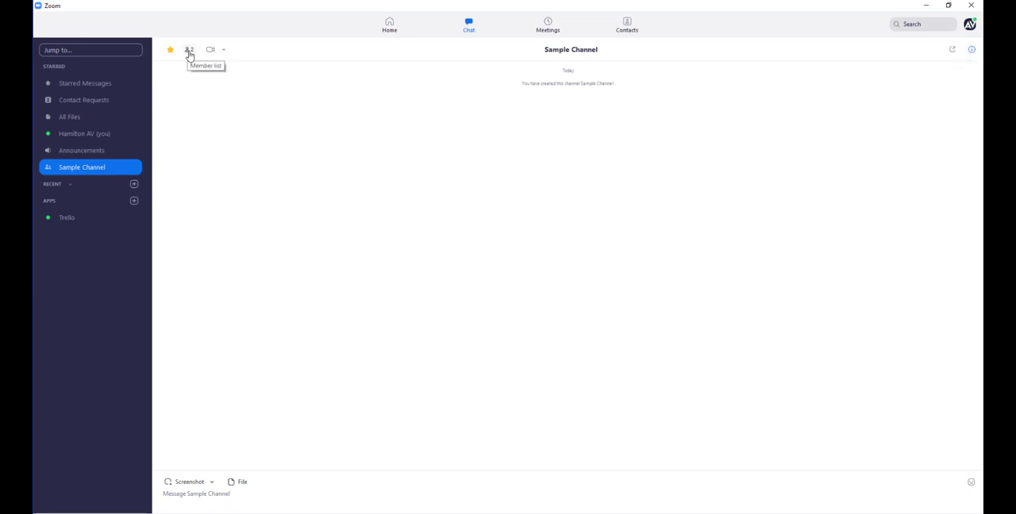
left_click(970, 52)
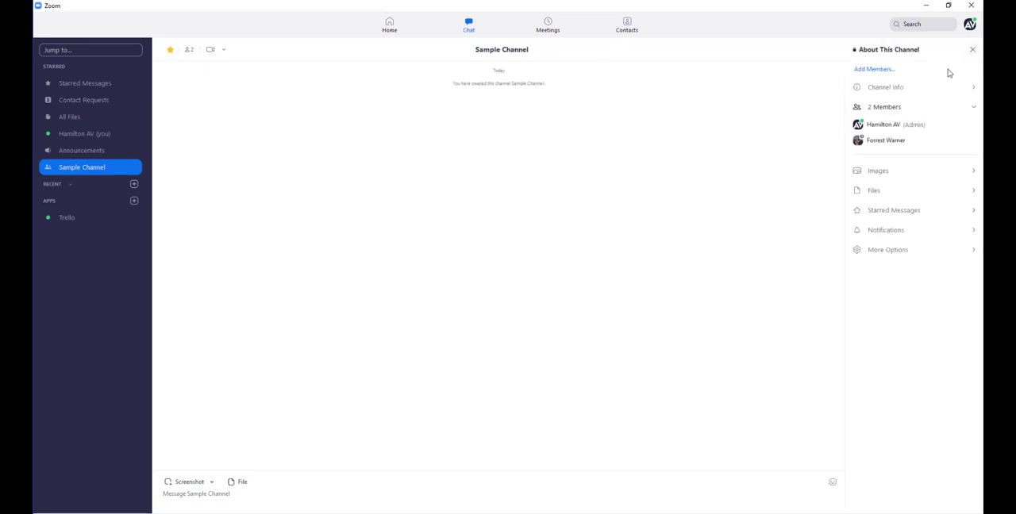
mouse_move(882, 141)
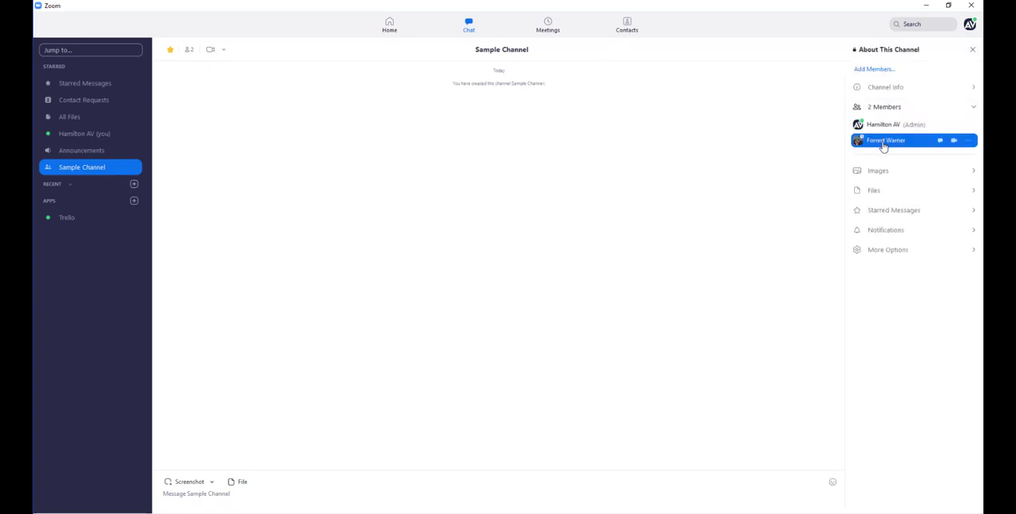
Step: Expand the Images, Files and Starred Messages sections in the channel details
left_click(971, 173)
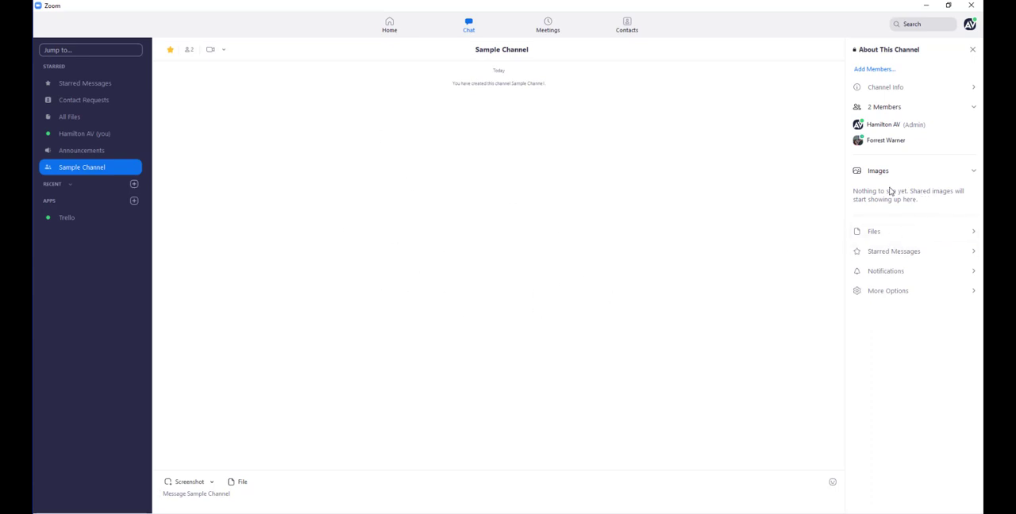
left_click(911, 238)
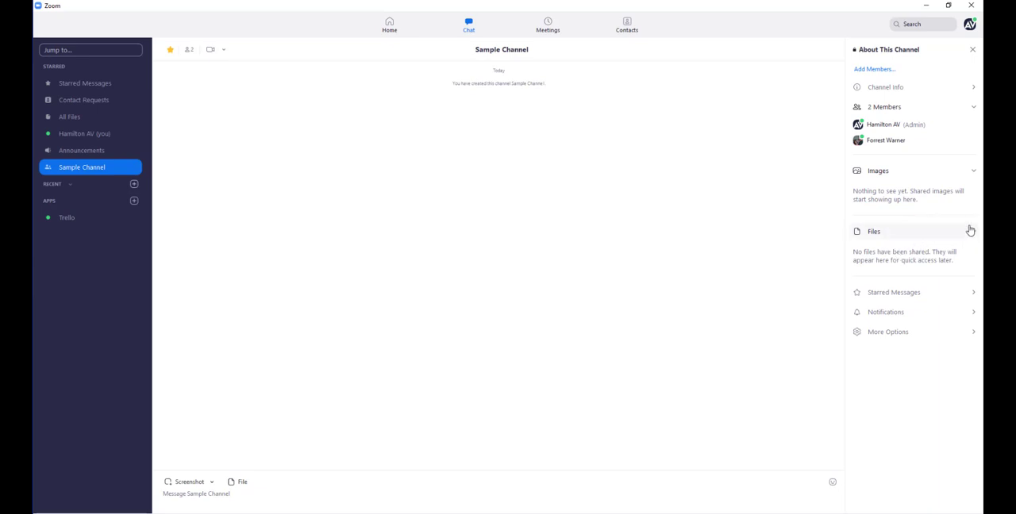
left_click(972, 294)
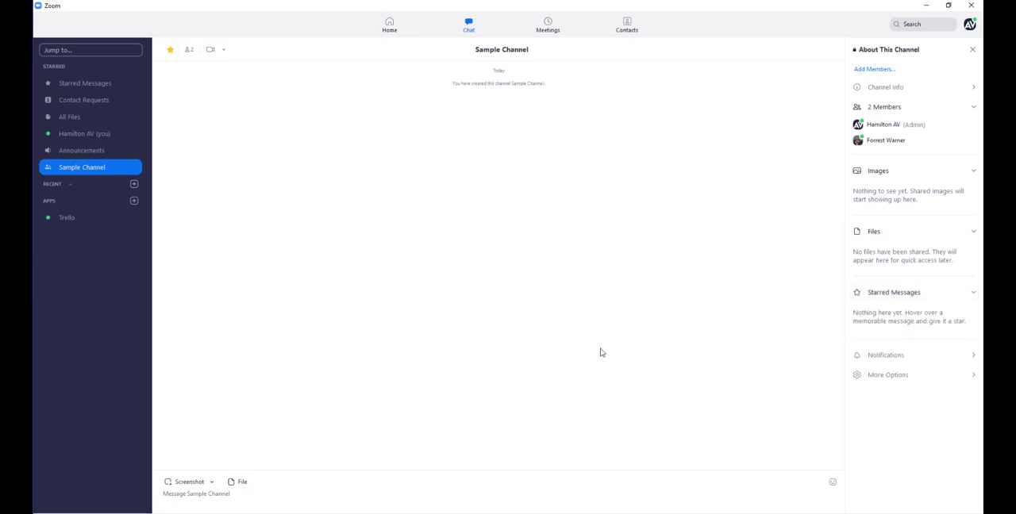
Step: Send the message "Here is a message!" to Sample Channel
left_click(350, 498)
type("Here is a message!")
key("Return")
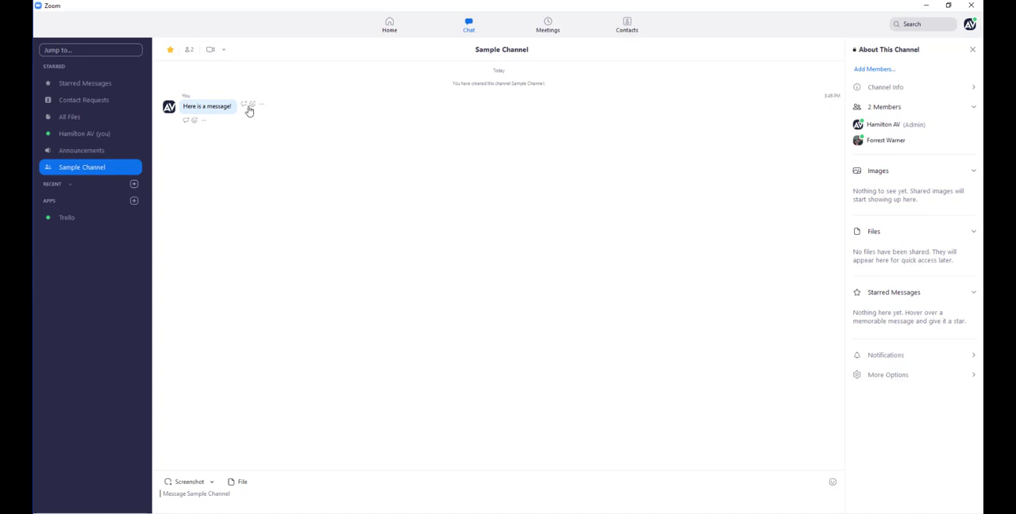
Step: Star the message "Here is a message!" in Sample Channel
left_click(262, 106)
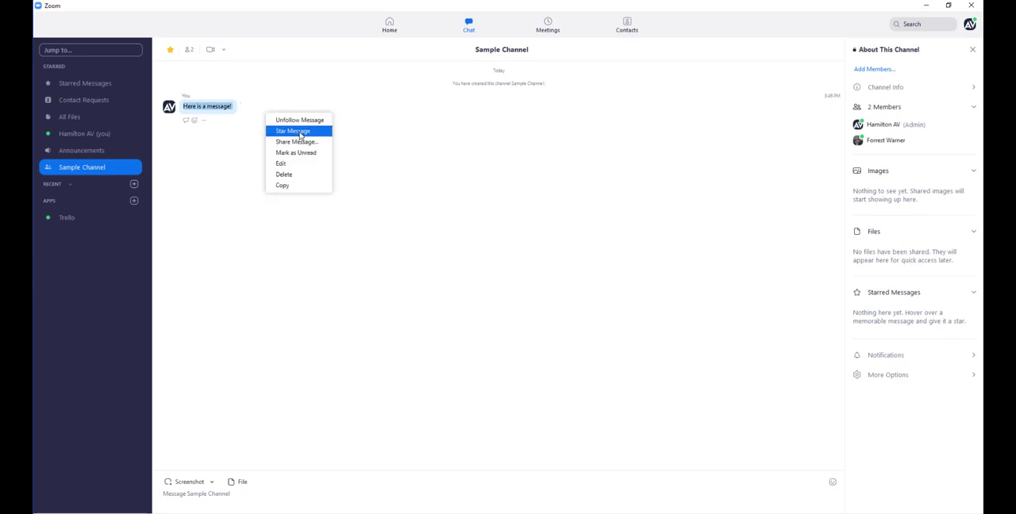
left_click(262, 106)
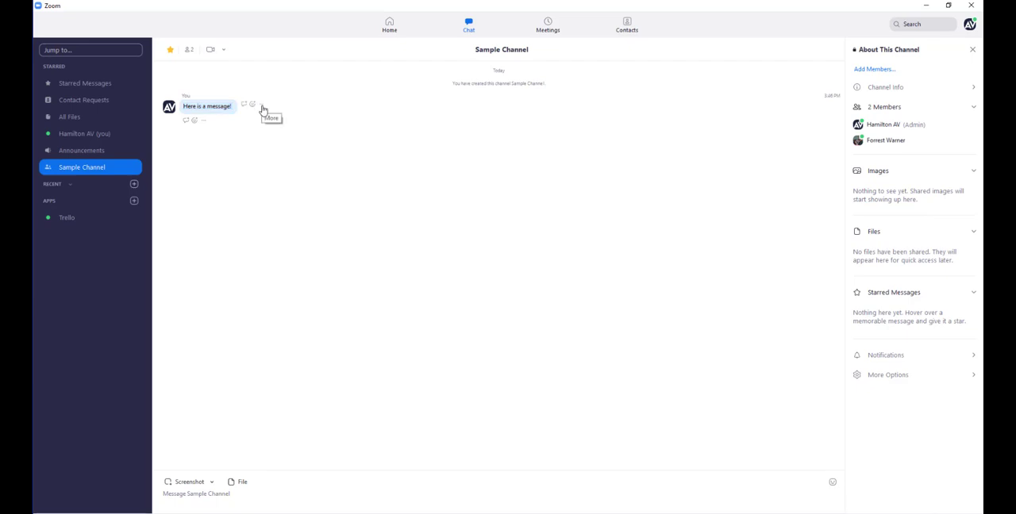
left_click(263, 109)
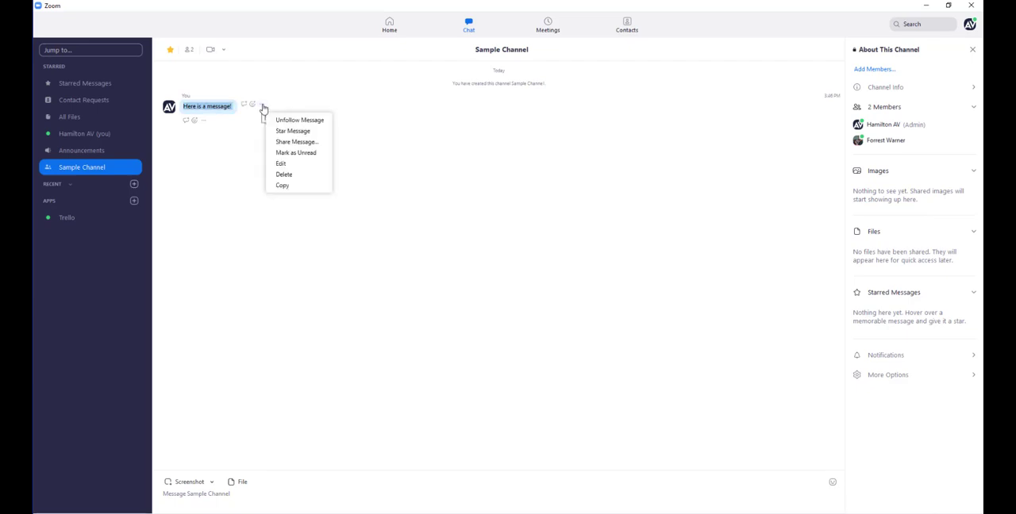
left_click(316, 132)
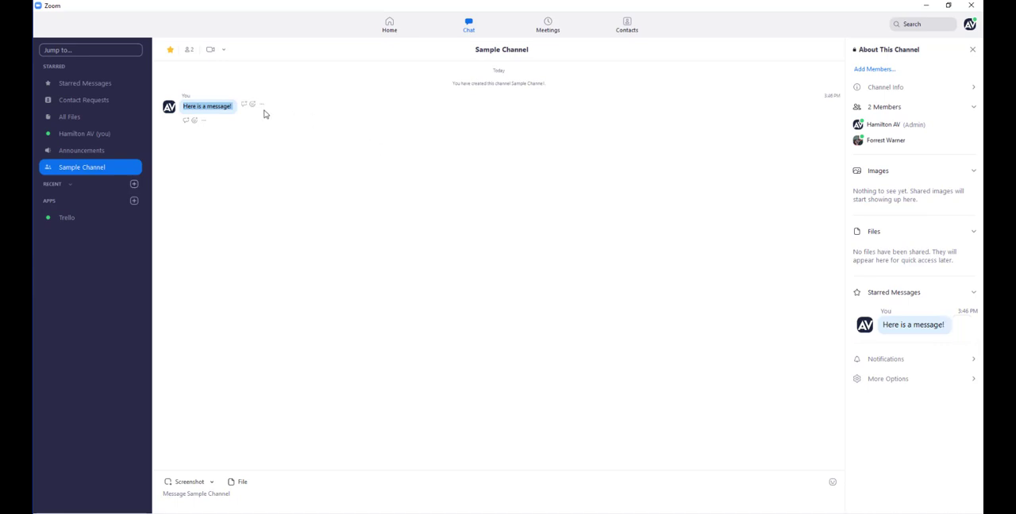
Step: View the reply field and the full emoji reaction picker for the starred message, leaving both without adding anything
left_click(187, 123)
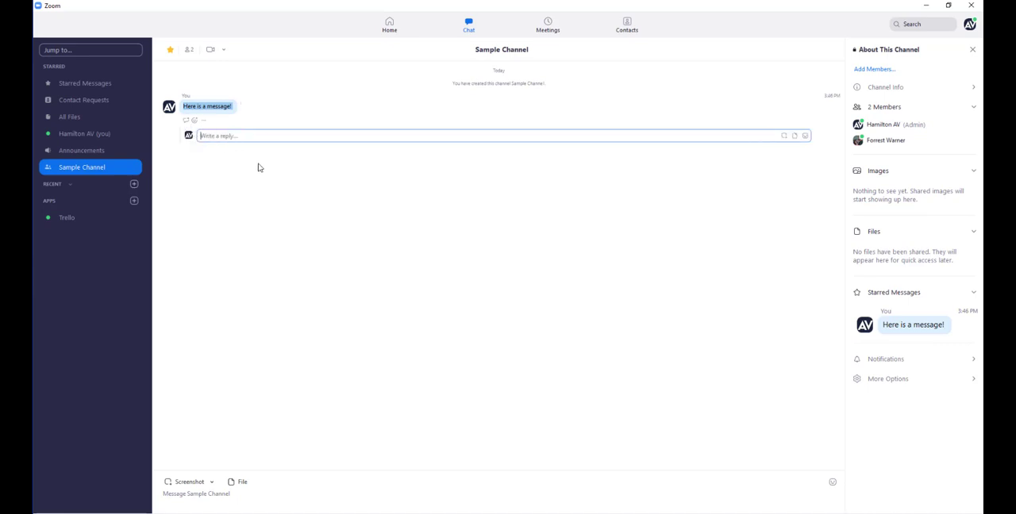
left_click(194, 122)
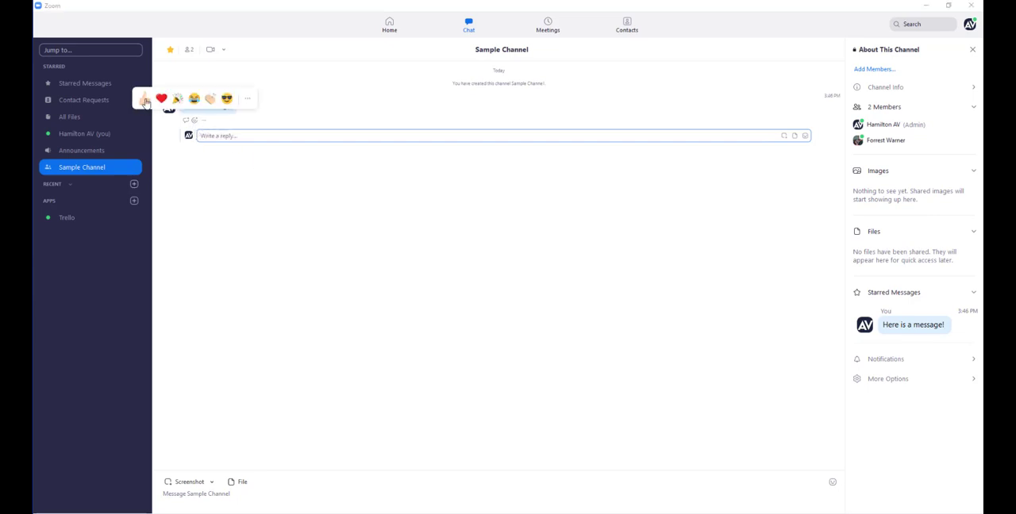
left_click(248, 100)
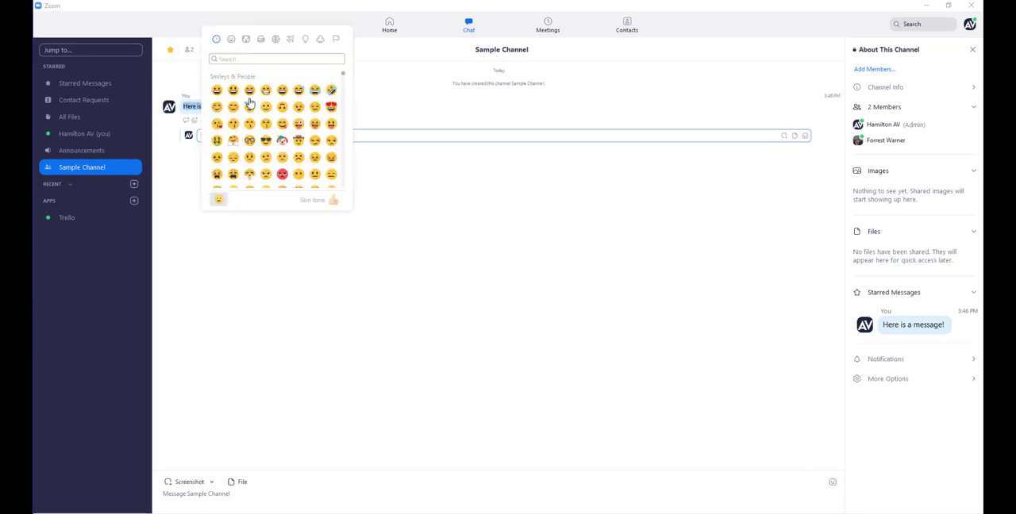
scroll(299, 151, "up", 2)
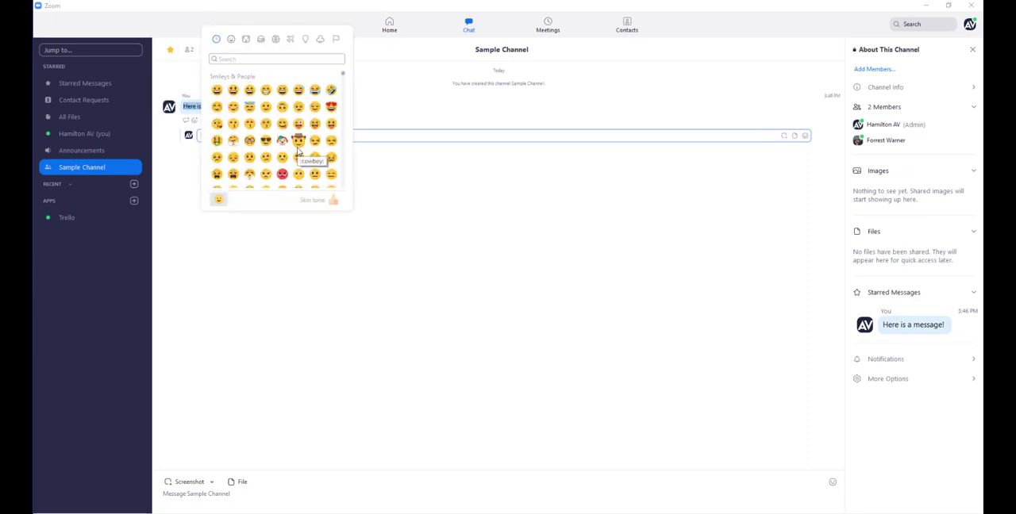
left_click(484, 172)
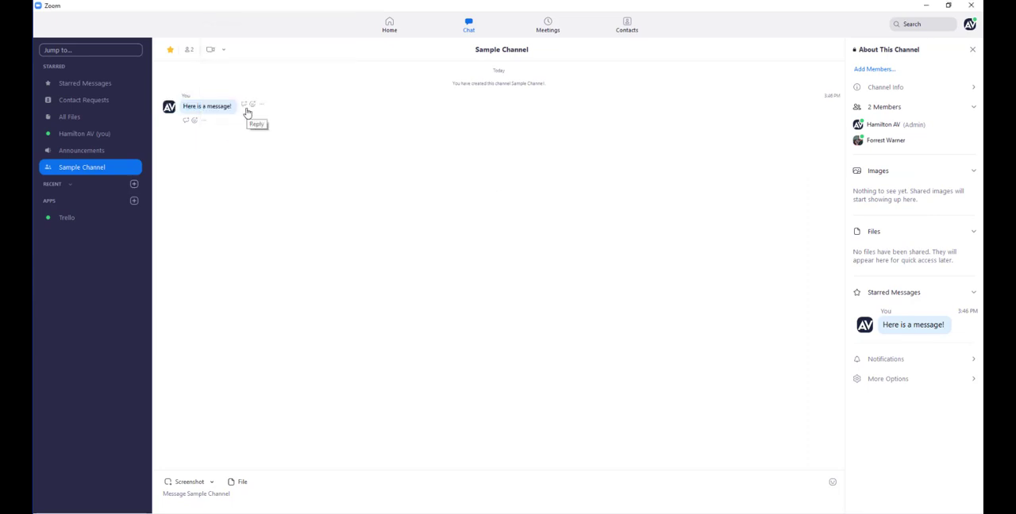
Step: Capture a screenshot of the desktop area around the Windows logo and send it to Sample Channel
left_click(187, 497)
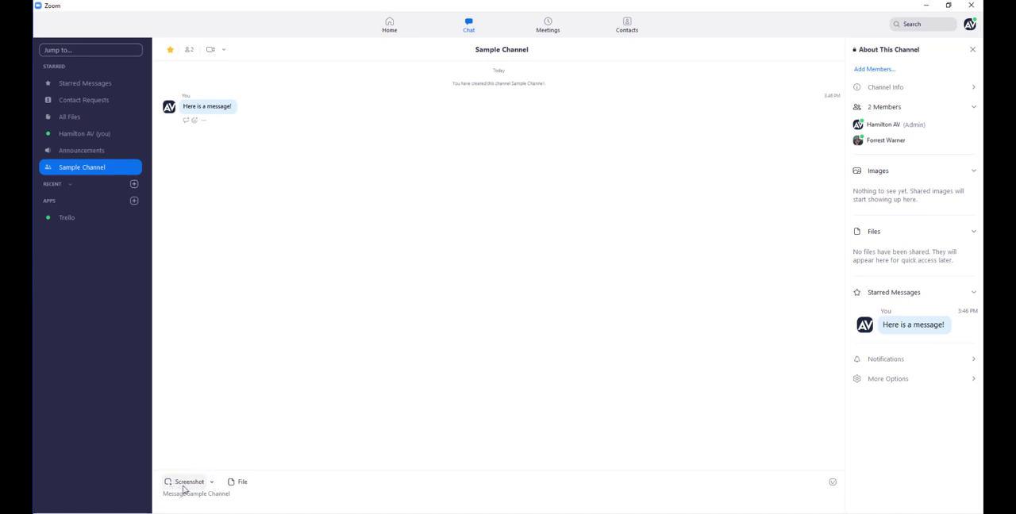
left_click(189, 482)
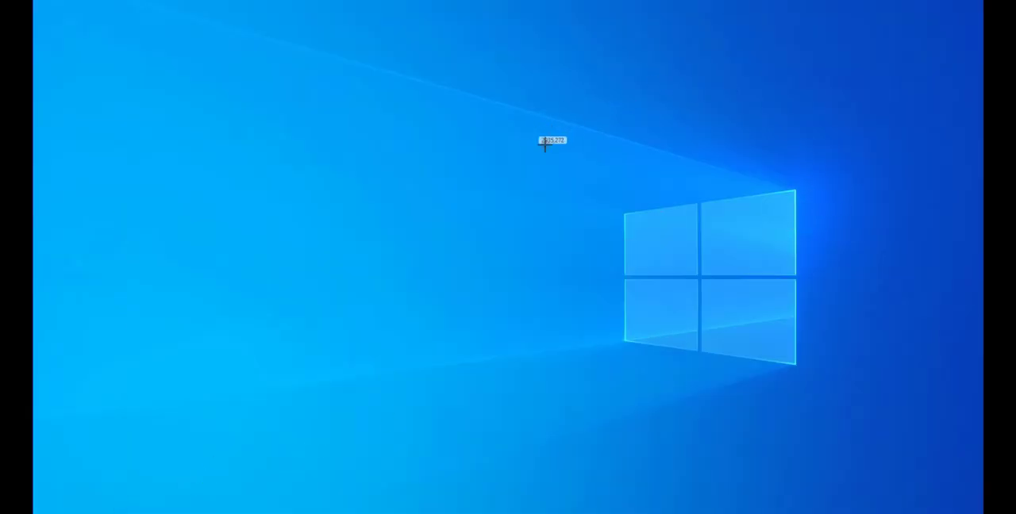
mouse_move(536, 135)
left_mouse_down()
mouse_move(848, 389)
mouse_move(854, 411)
left_mouse_up()
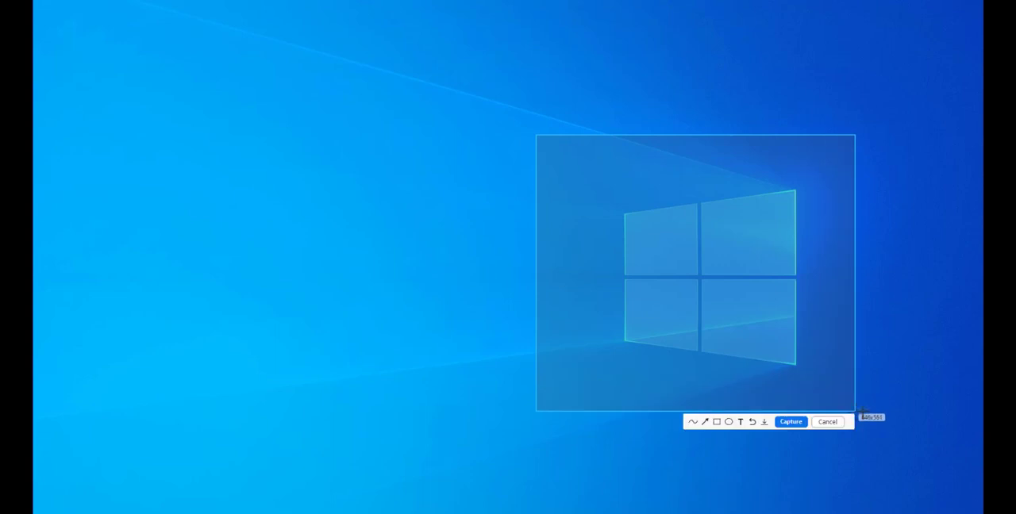
left_click(693, 423)
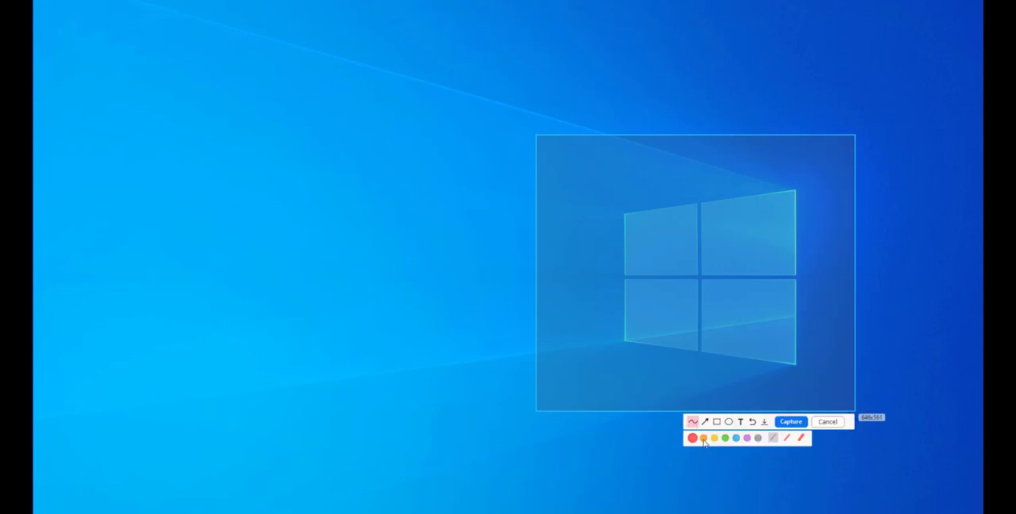
left_click(705, 422)
left_click(792, 423)
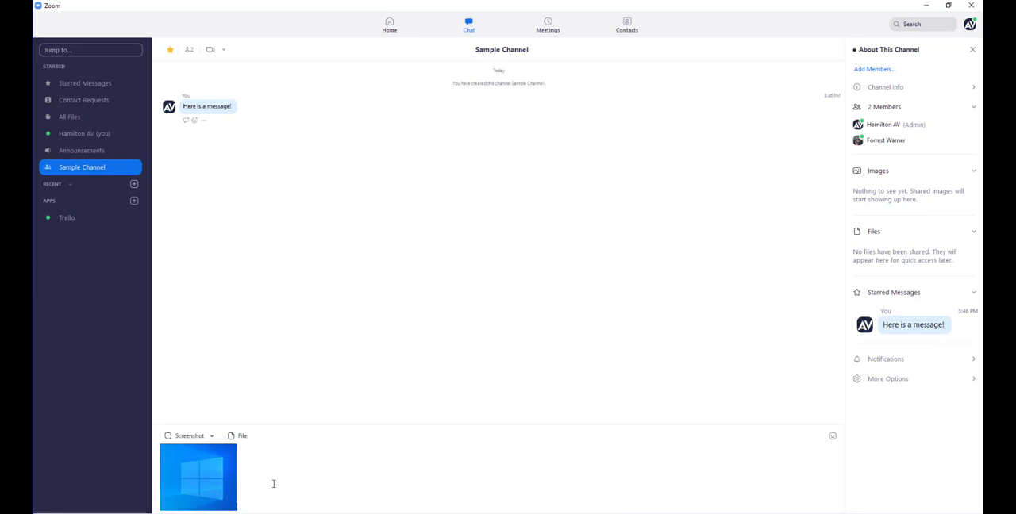
key("Return")
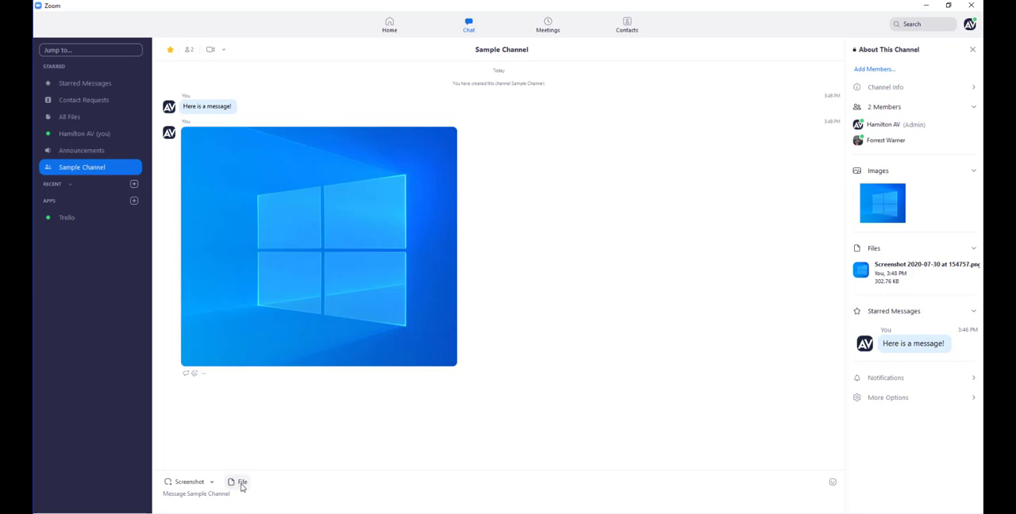
Step: View the file upload dialog and the message emoji picker, closing each without choosing anything
left_click(240, 486)
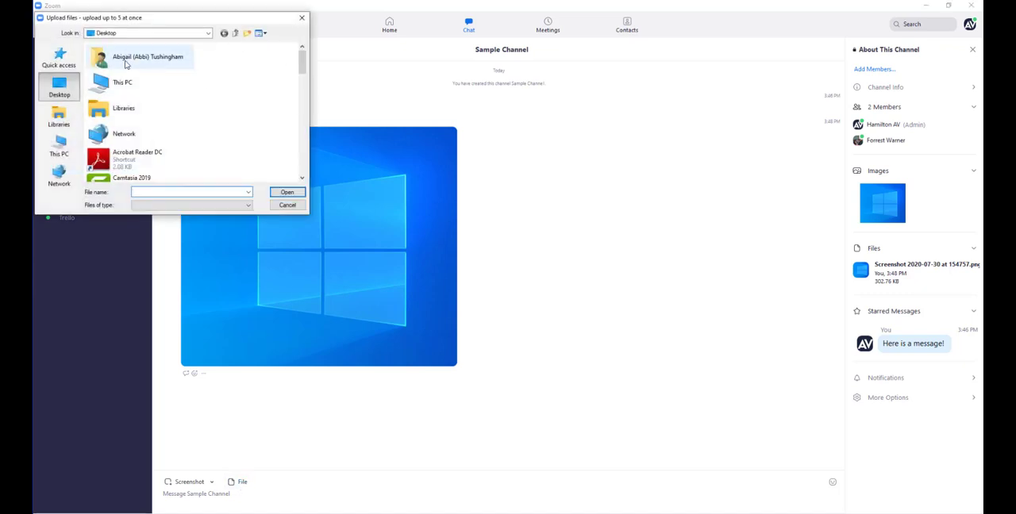
mouse_move(304, 58)
left_mouse_down()
mouse_move(304, 68)
mouse_move(303, 55)
left_mouse_up()
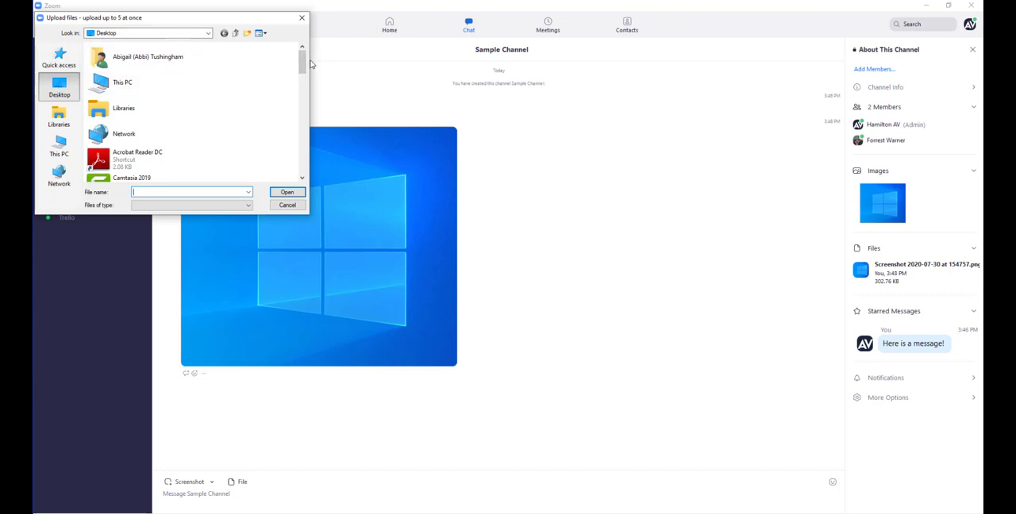
left_click(302, 19)
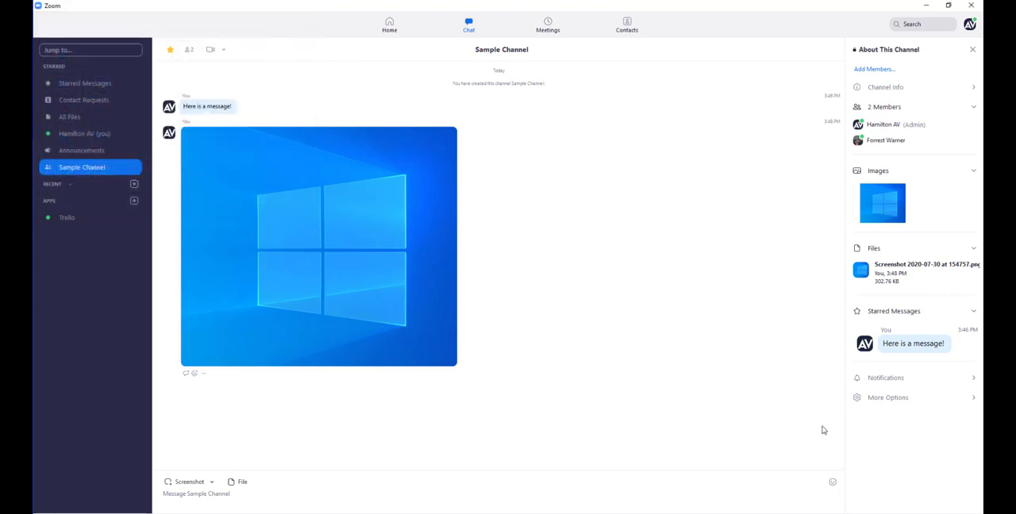
left_click(832, 482)
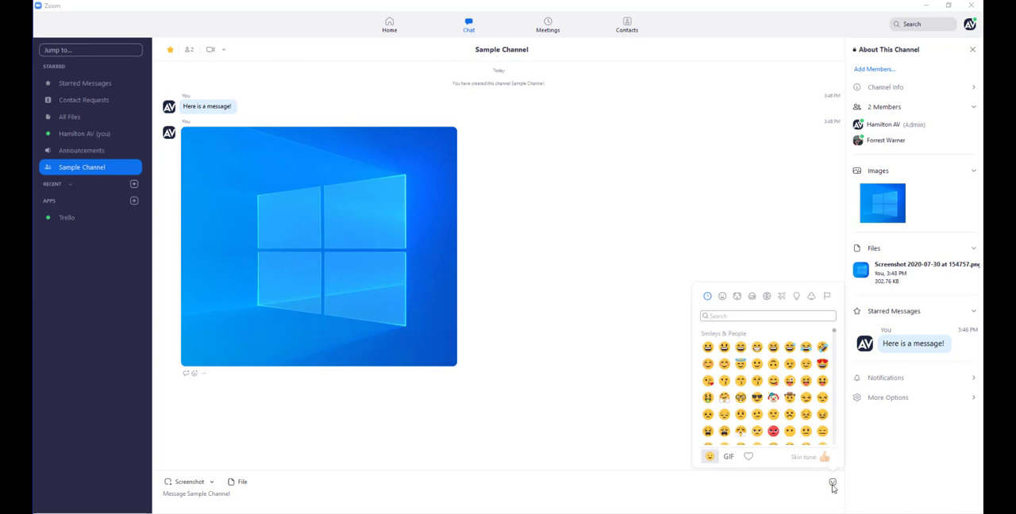
left_click(313, 488)
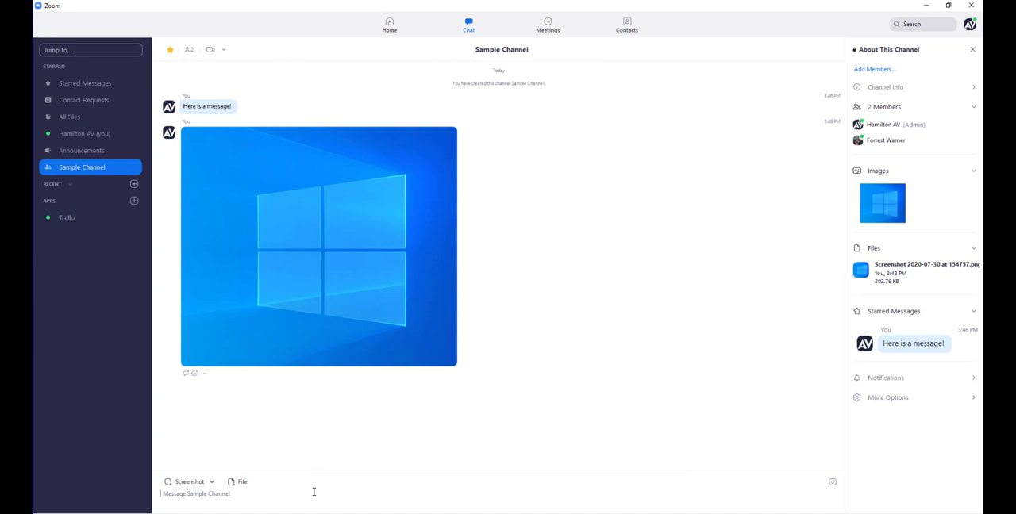
Step: Expand the channel's Notifications settings and collapse the Starred Messages, Files, Images and Members sections
left_click(889, 379)
left_click(976, 312)
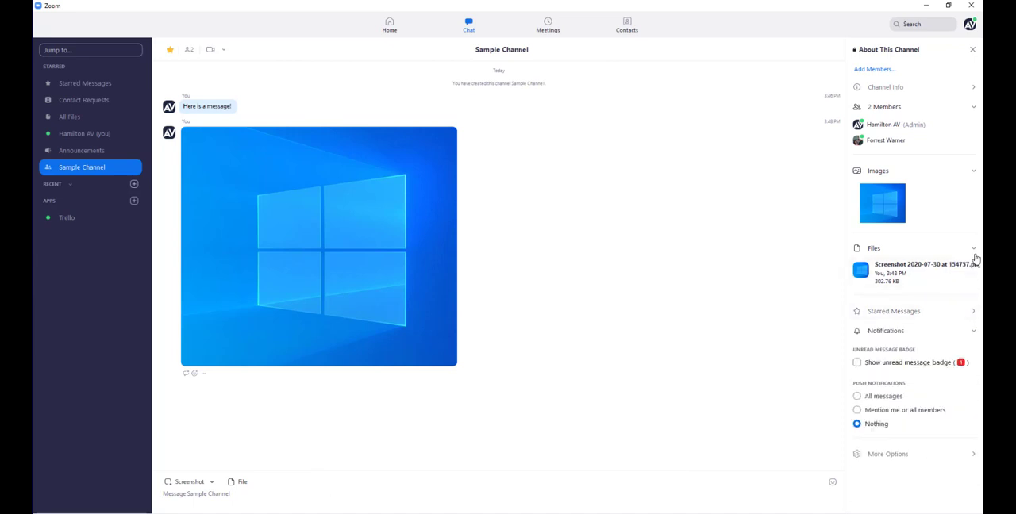
left_click(974, 249)
left_click(977, 174)
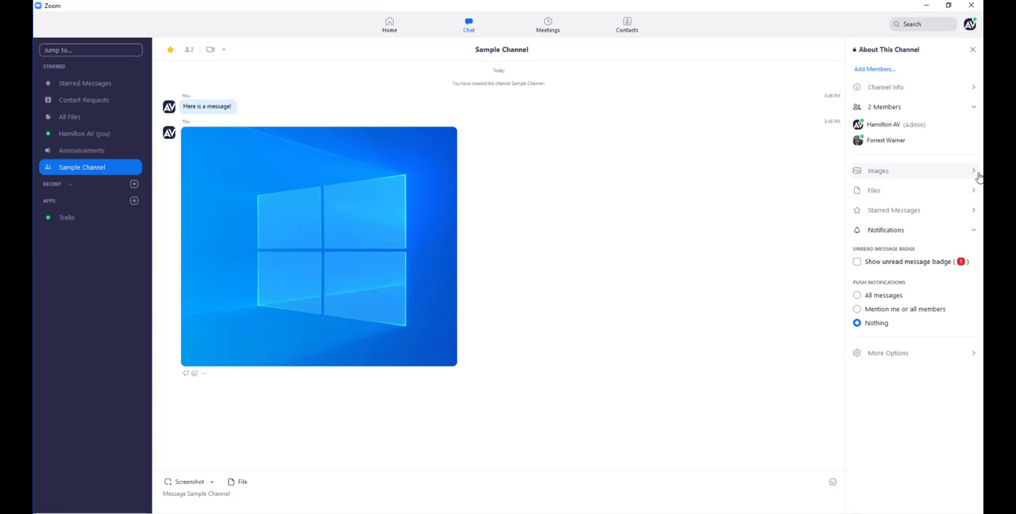
left_click(973, 107)
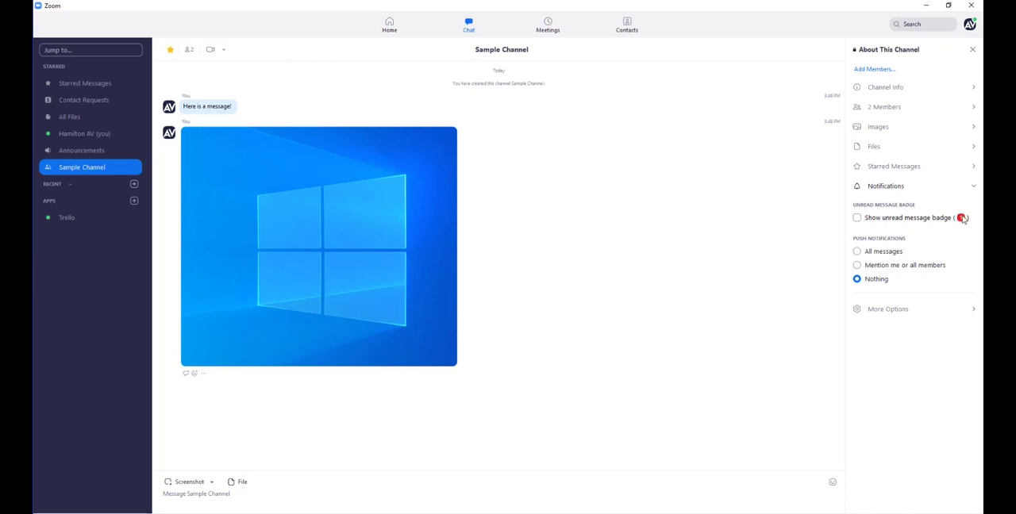
Step: Try the unread message badge option and each push notification option, ending with the badge off and Nothing selected
left_click(856, 217)
left_click(858, 219)
left_click(857, 252)
left_click(857, 266)
left_click(857, 279)
Step: Review the Edit Channel settings among the additional channel options, cancel without saving and close the channel details
left_click(901, 312)
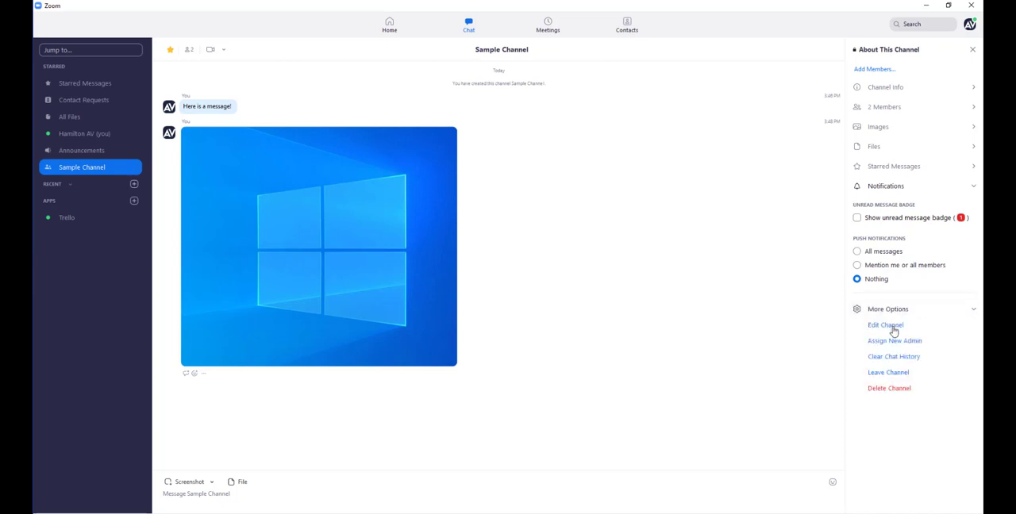
left_click(892, 327)
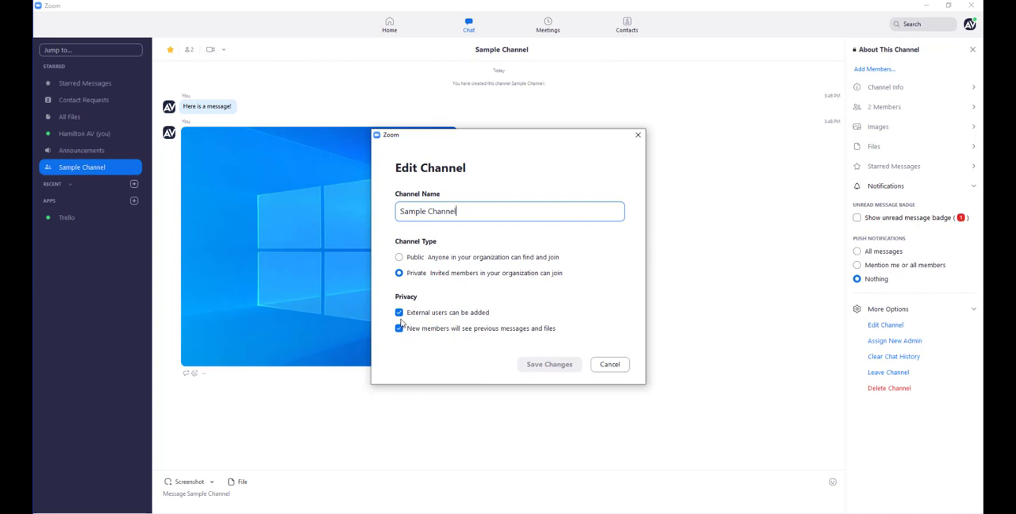
left_click(610, 364)
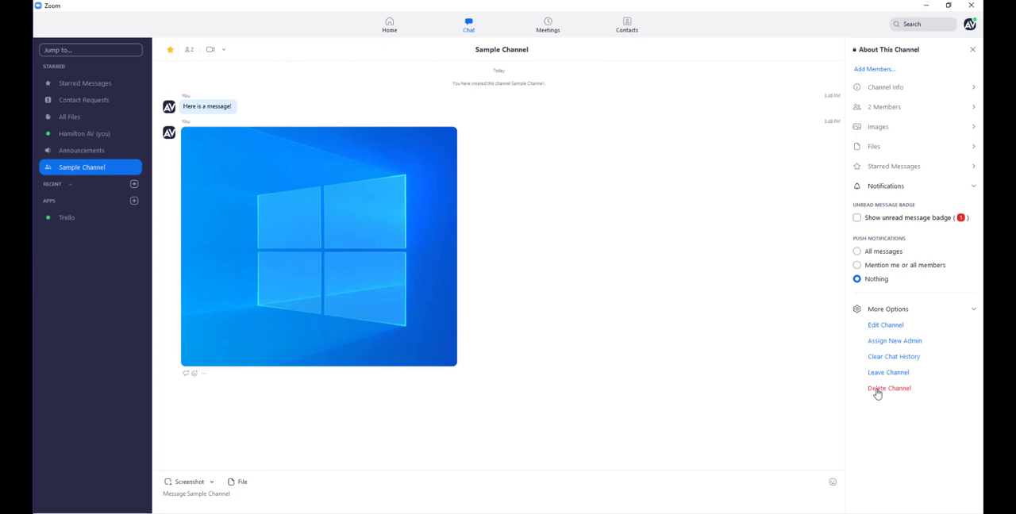
left_click(973, 50)
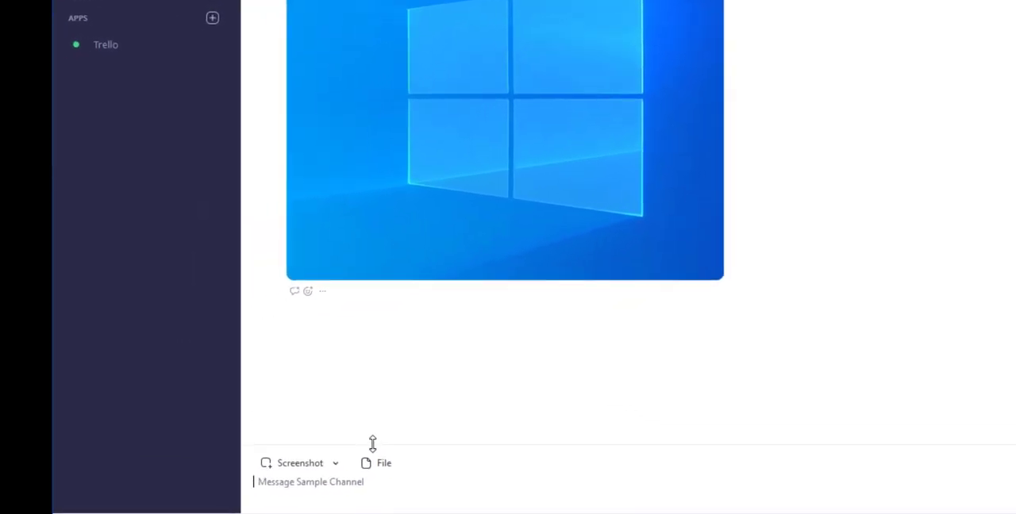
Step: Send "this message is for you!" with a mention of the other channel member, and display that member's profile card
type("@")
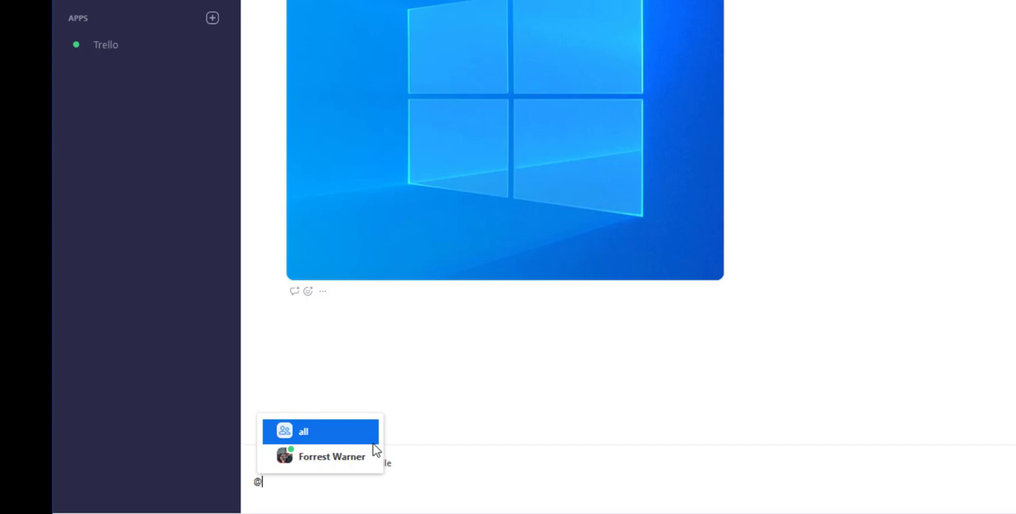
left_click(352, 465)
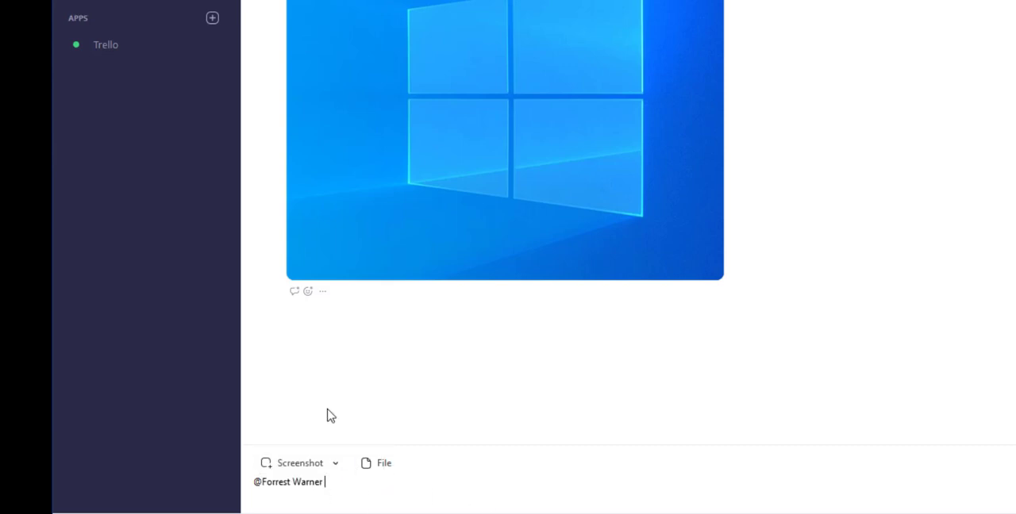
type("this me")
type("sasage is for you!")
key("Return")
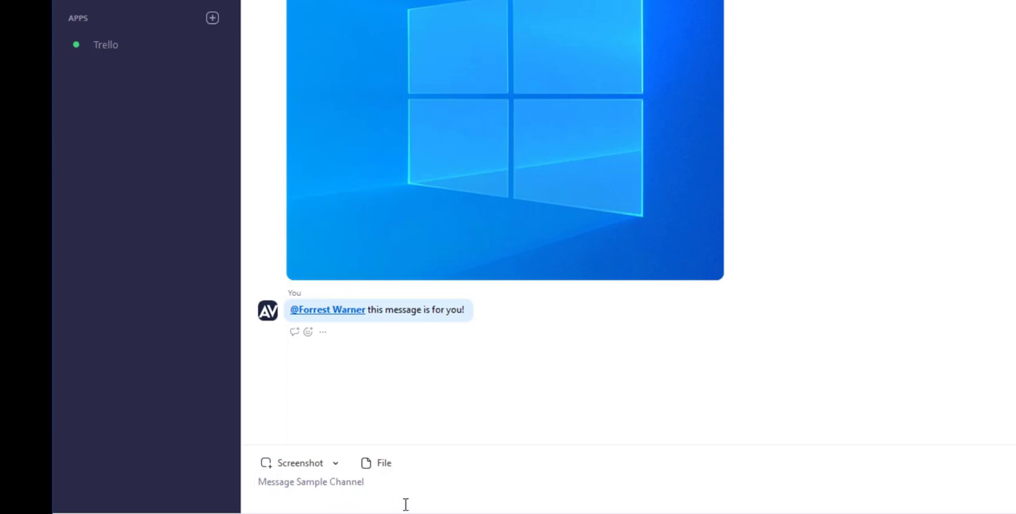
left_click(299, 317)
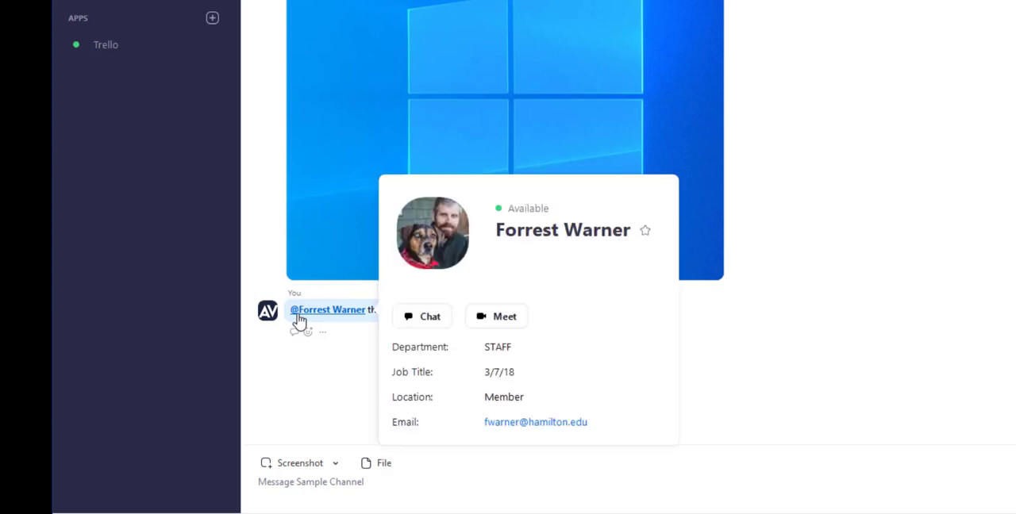